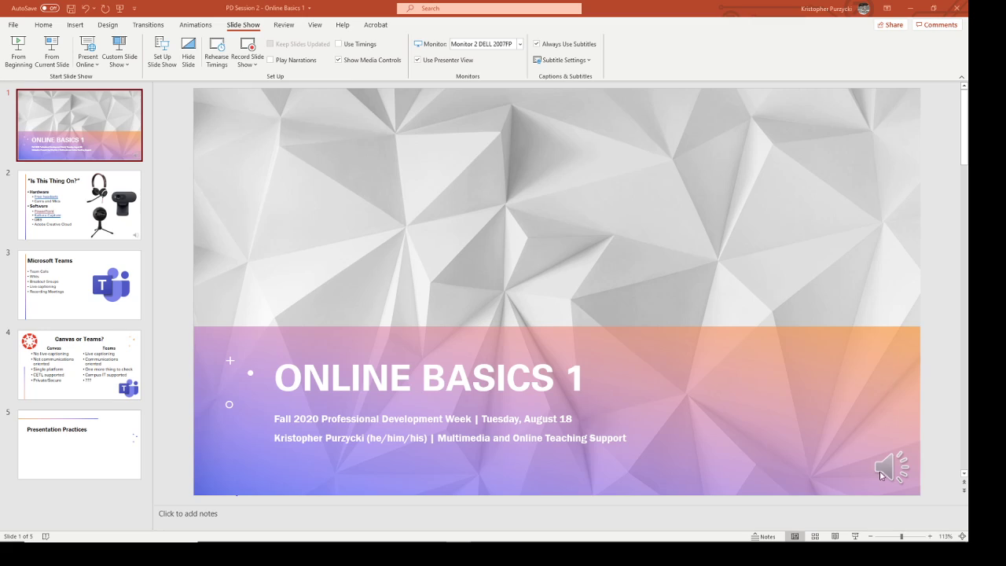
Review the subtitle language, microphone and position options, and look through the Windows closed captions settings.
mouse_move(887, 472)
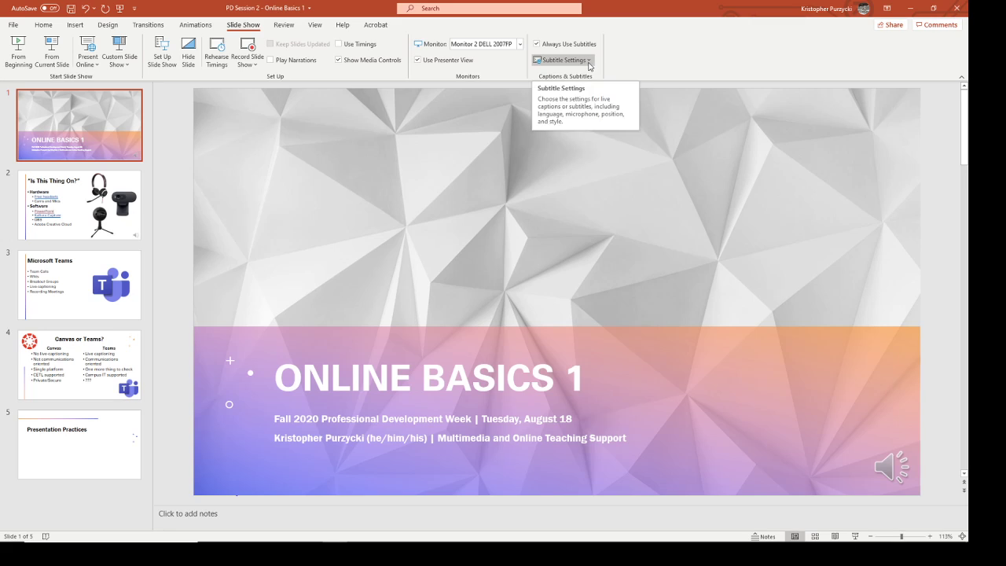
left_click(590, 66)
mouse_move(589, 73)
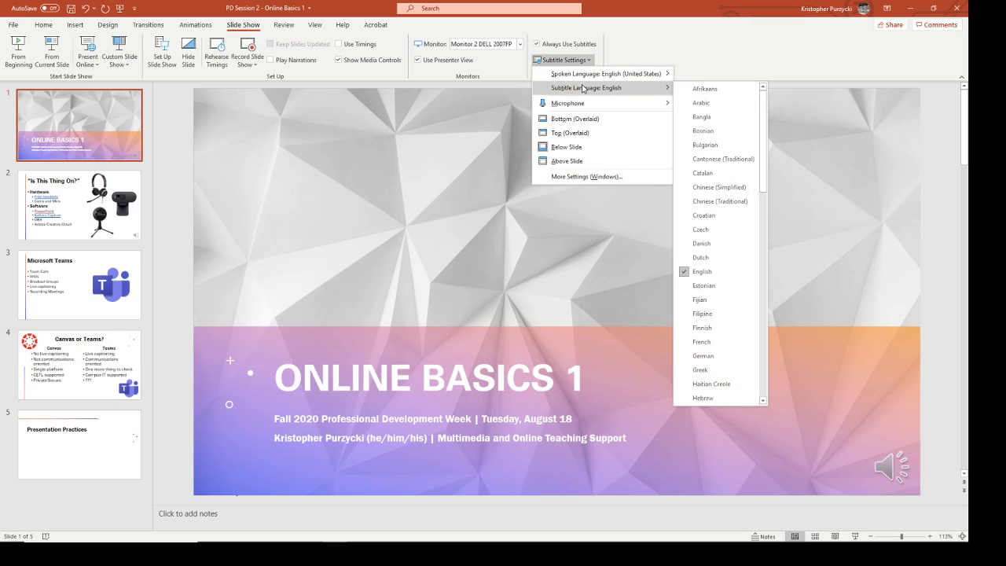
mouse_move(570, 107)
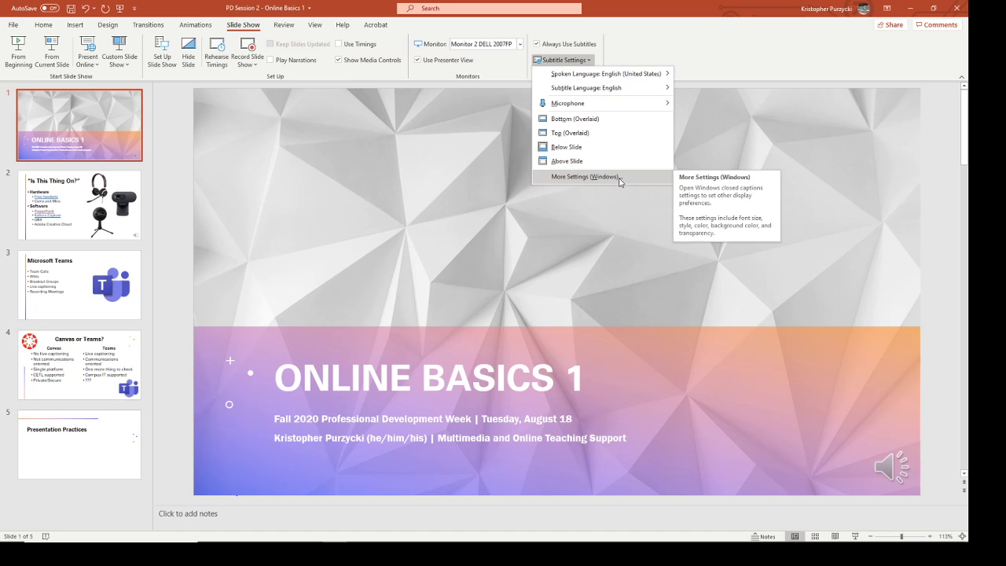
left_click(619, 180)
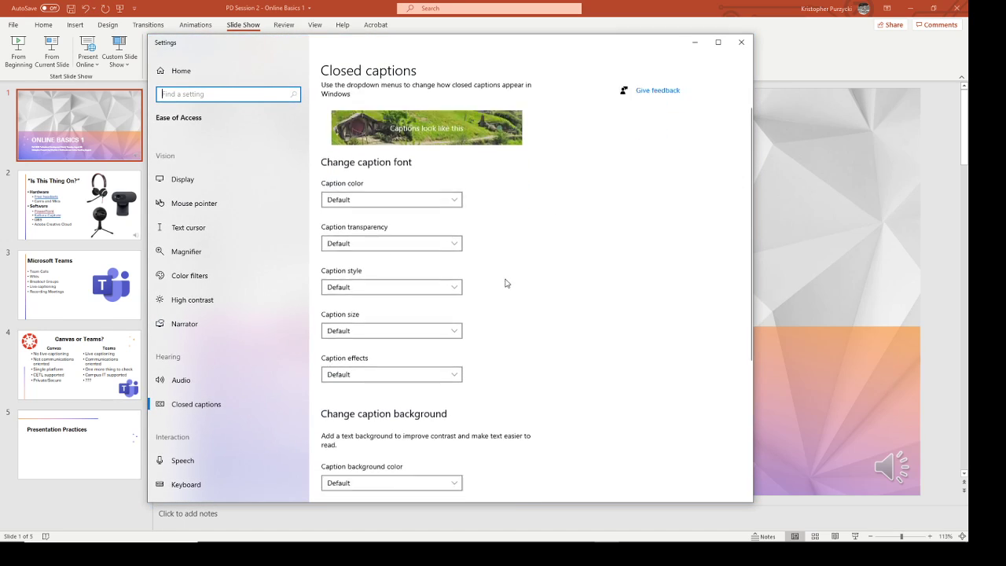
scroll(506, 283, "down", 3)
scroll(595, 283, "up", 5)
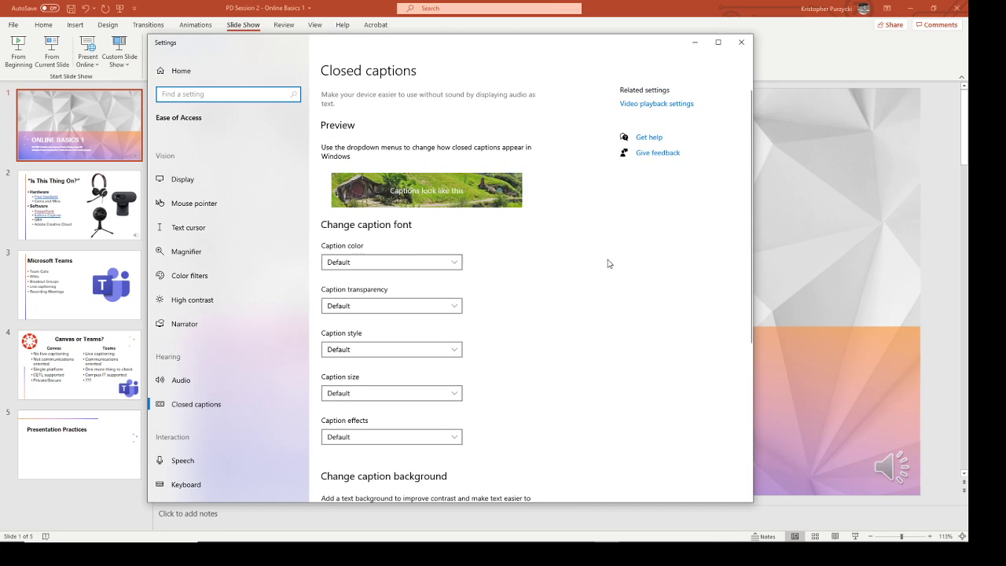
left_click(742, 42)
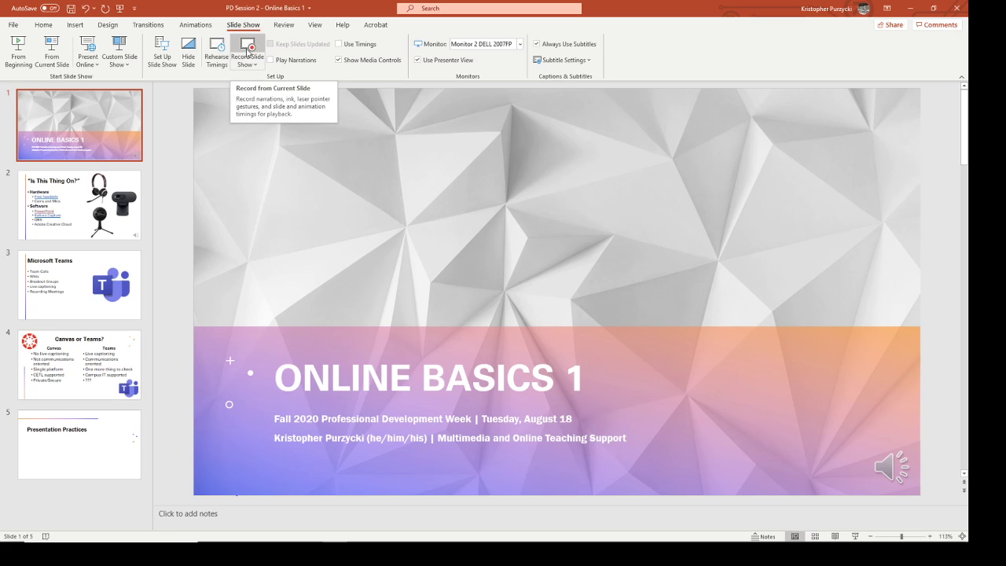
Play a few seconds of the existing audio narration on slide 1 and pause it.
mouse_move(886, 466)
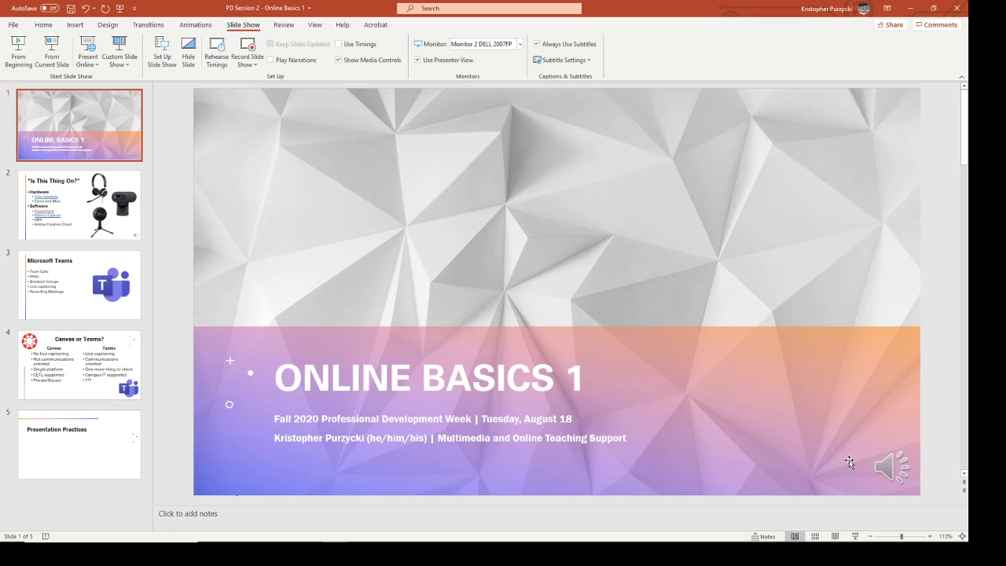
left_click(768, 478)
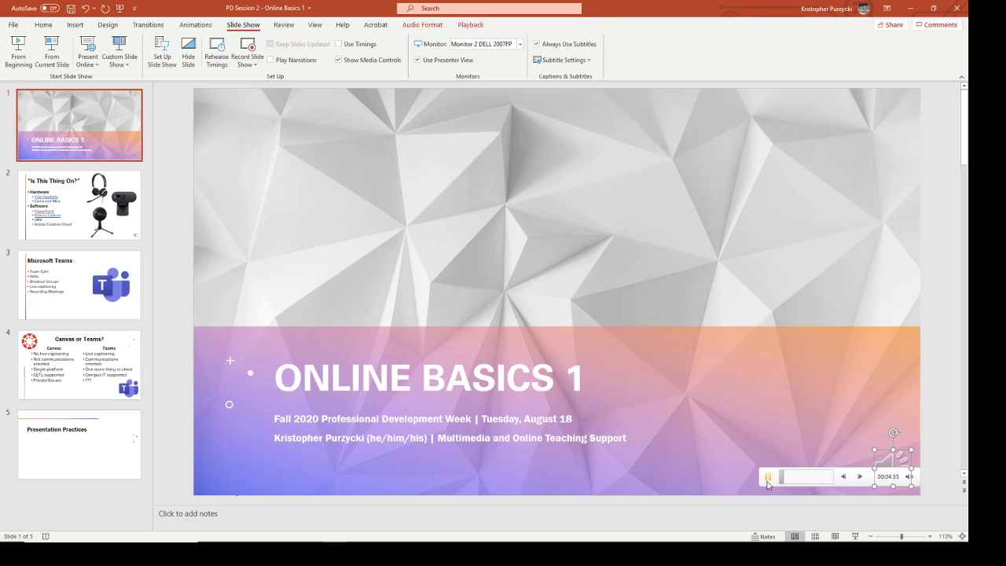
left_click(768, 480)
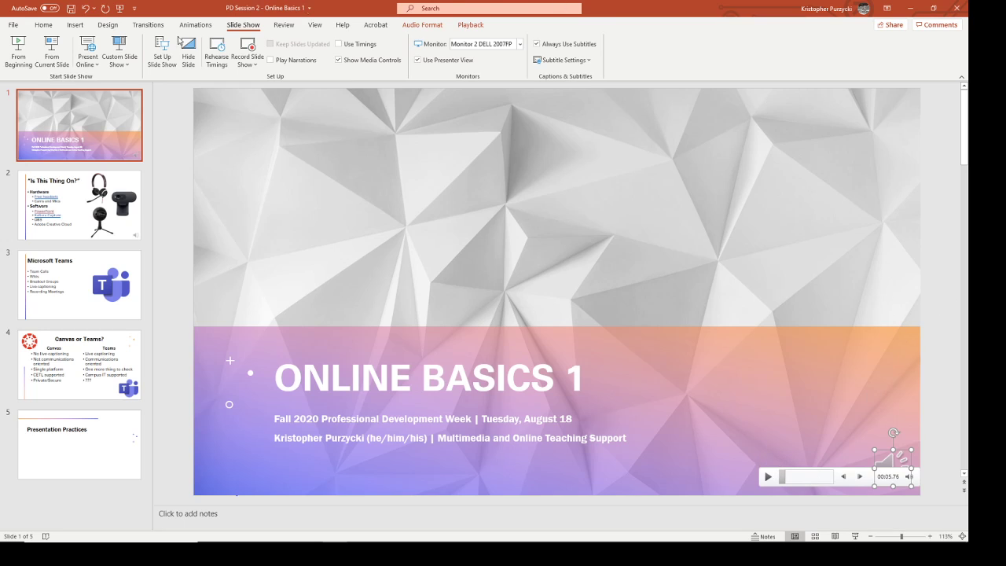
Open the slide show recording view from slide 1 and clear the recordings on all slides.
left_click(242, 49)
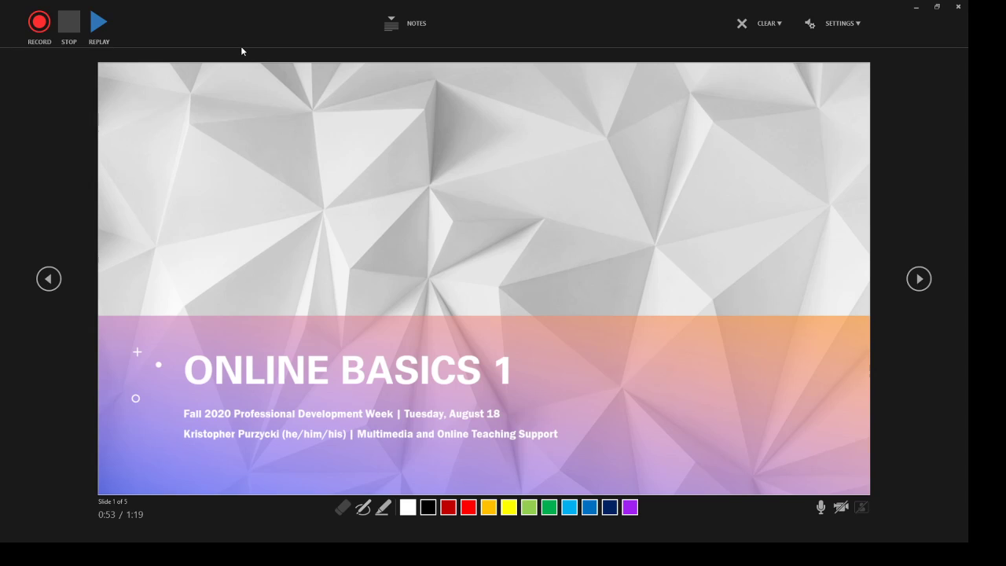
left_click(781, 28)
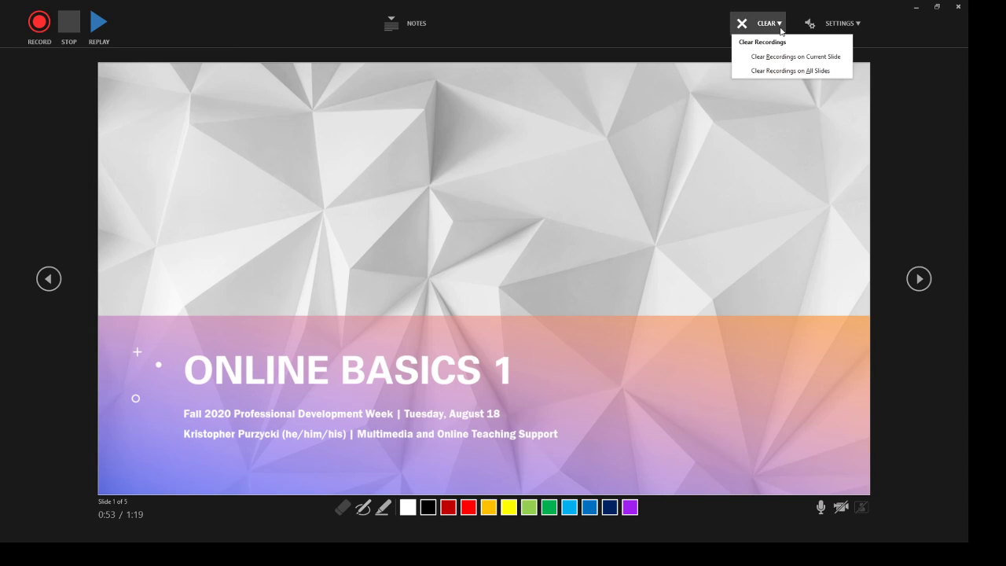
left_click(799, 71)
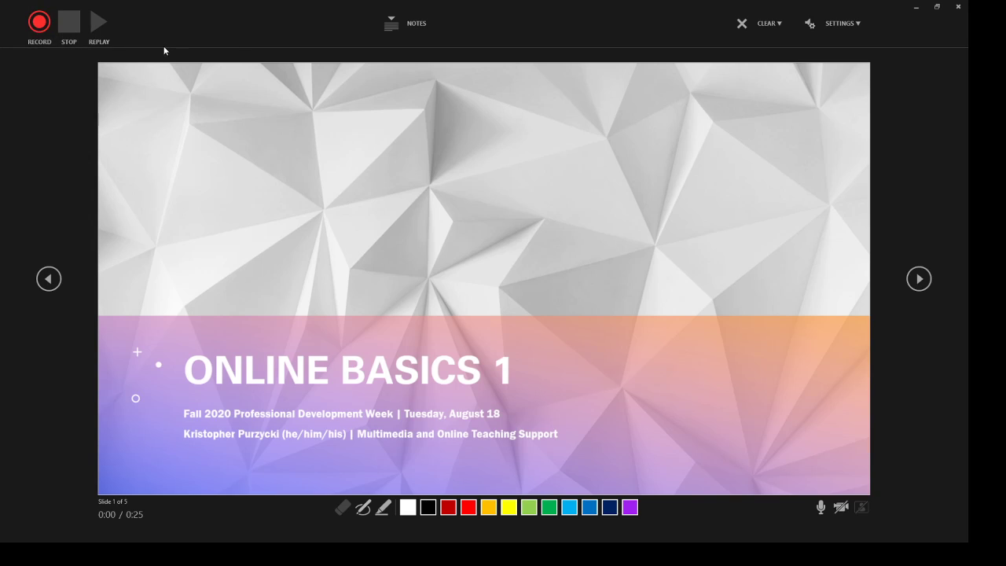
Examine the recording view's speaker notes, clearing options, and microphone and camera choices.
left_click(416, 28)
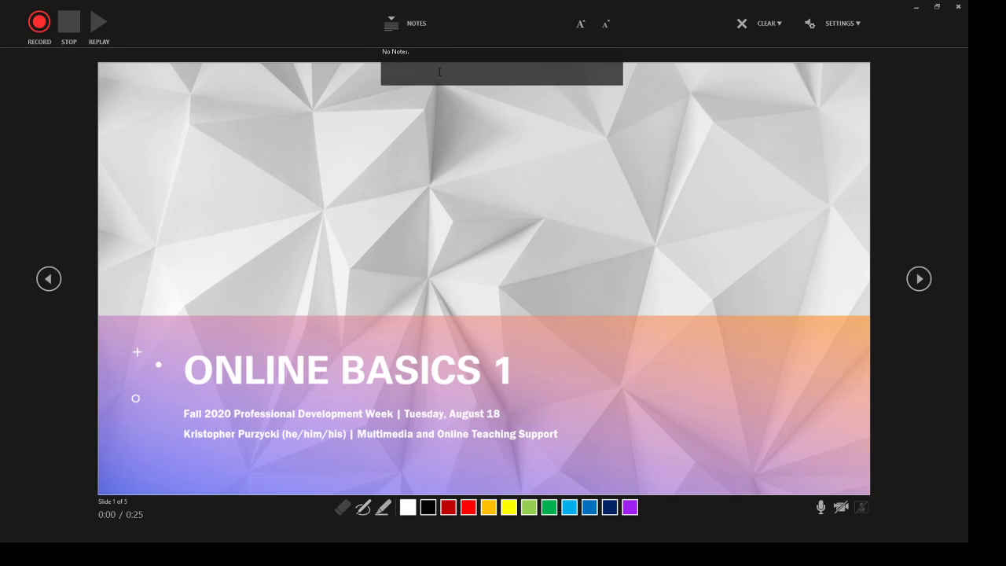
left_click(413, 25)
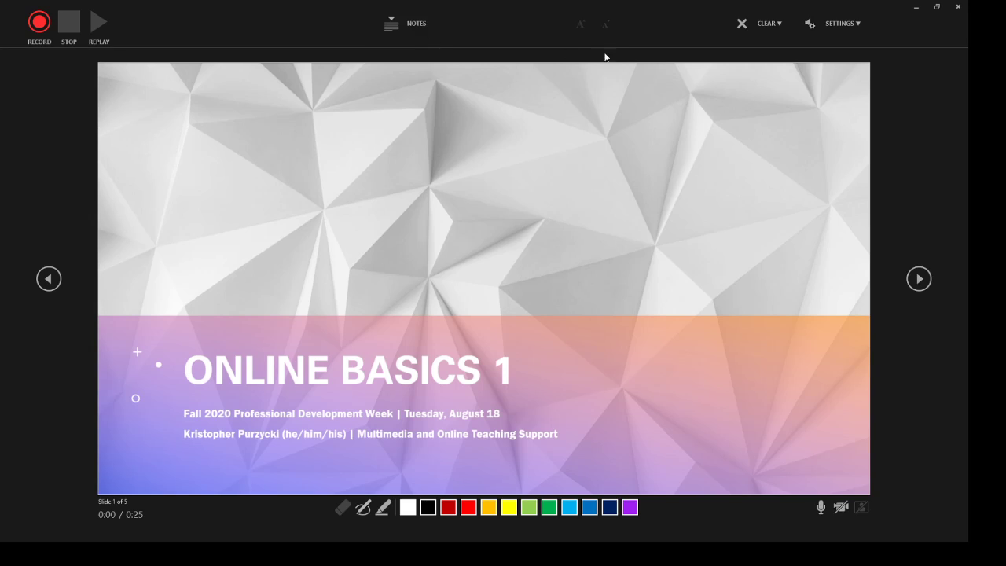
left_click(779, 30)
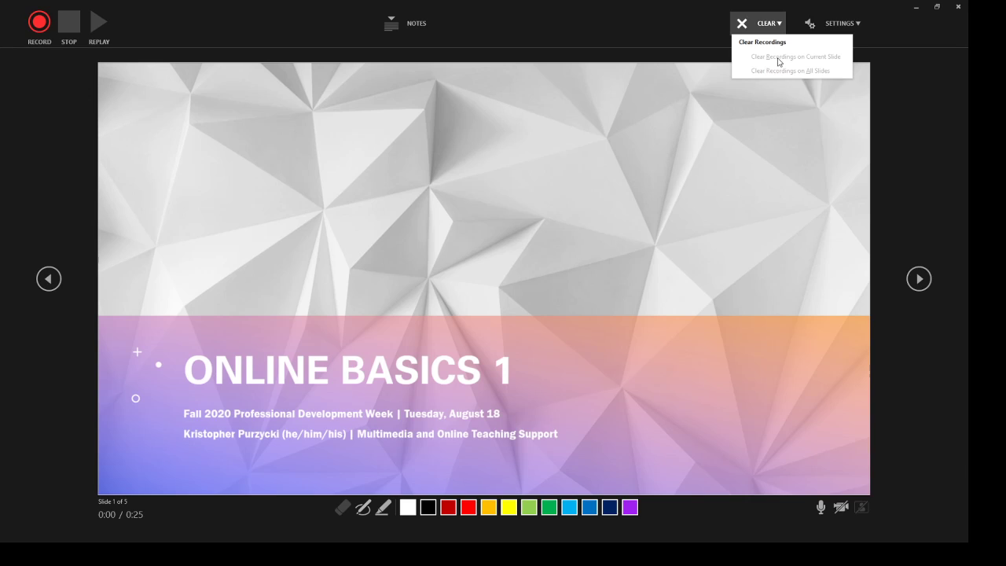
left_click(743, 27)
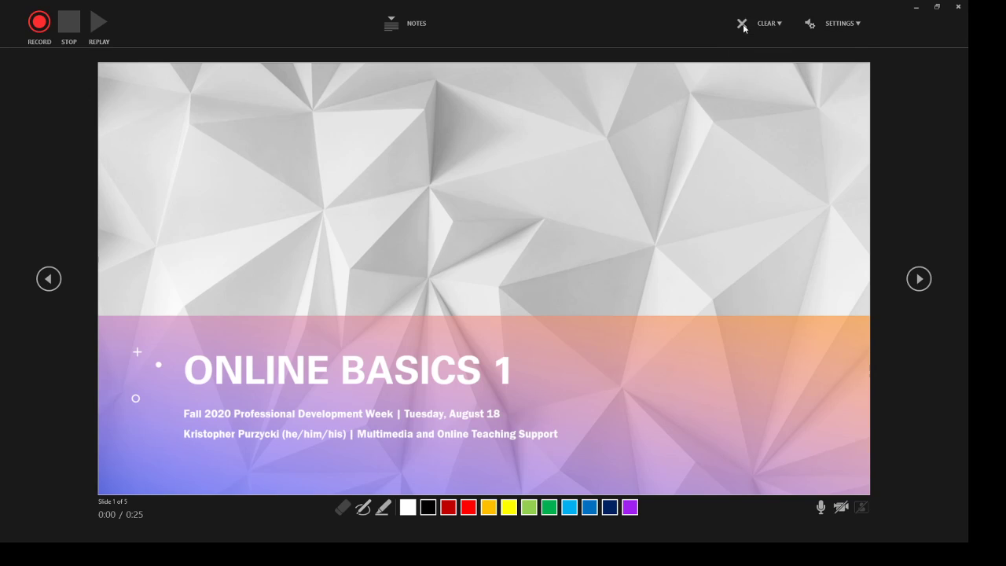
left_click(844, 28)
mouse_move(847, 63)
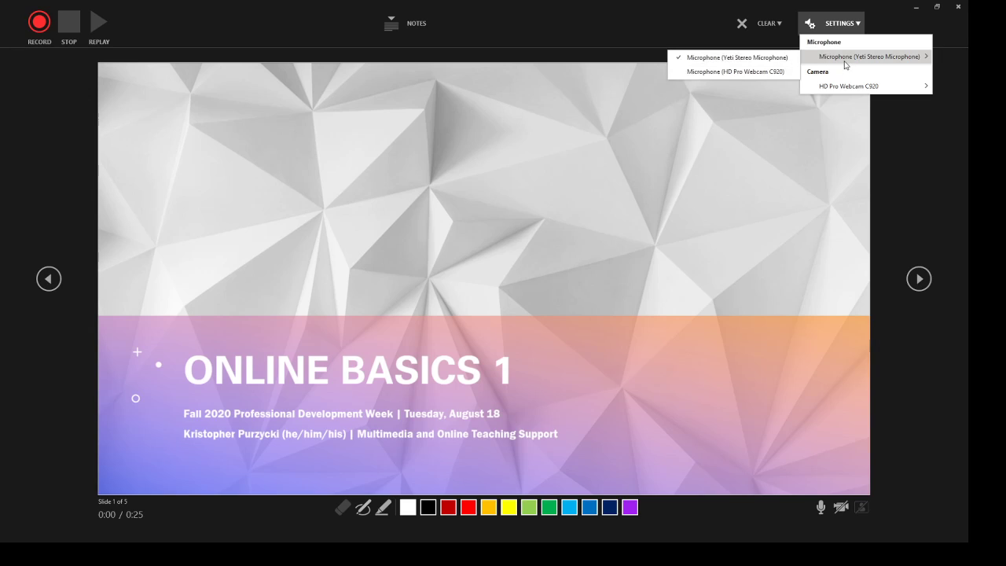
left_click(857, 24)
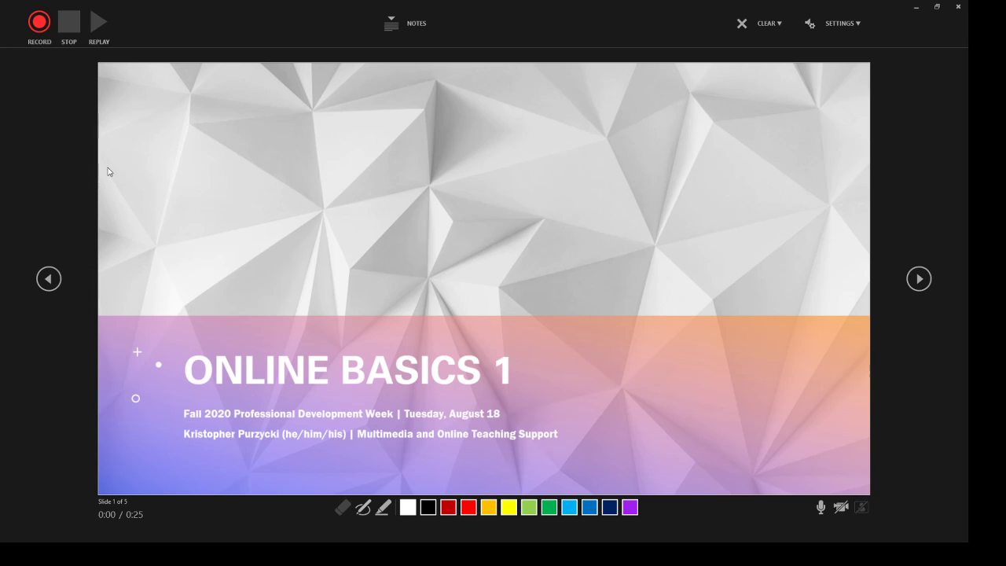
Start recording narration on slide 1 and highlight the title "ONLINE BASICS 1" in orange.
left_click(44, 31)
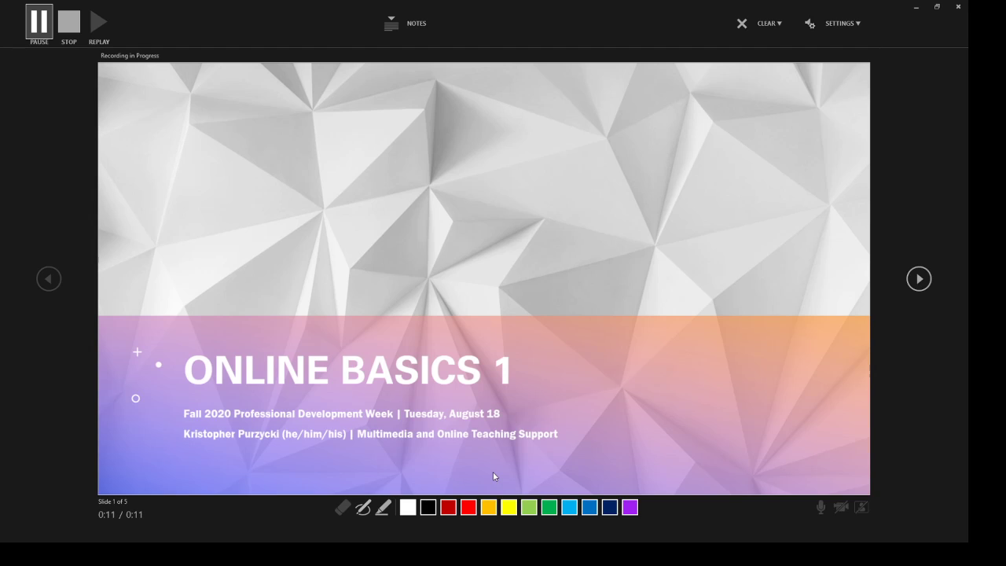
left_click(385, 509)
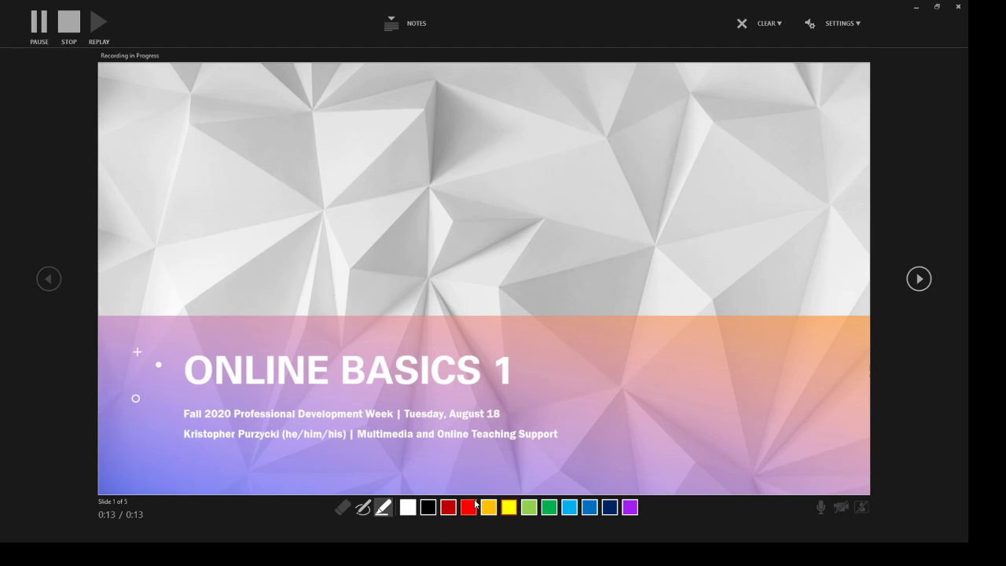
left_click(489, 507)
mouse_move(194, 363)
left_mouse_down()
mouse_move(502, 364)
mouse_move(201, 384)
left_mouse_up()
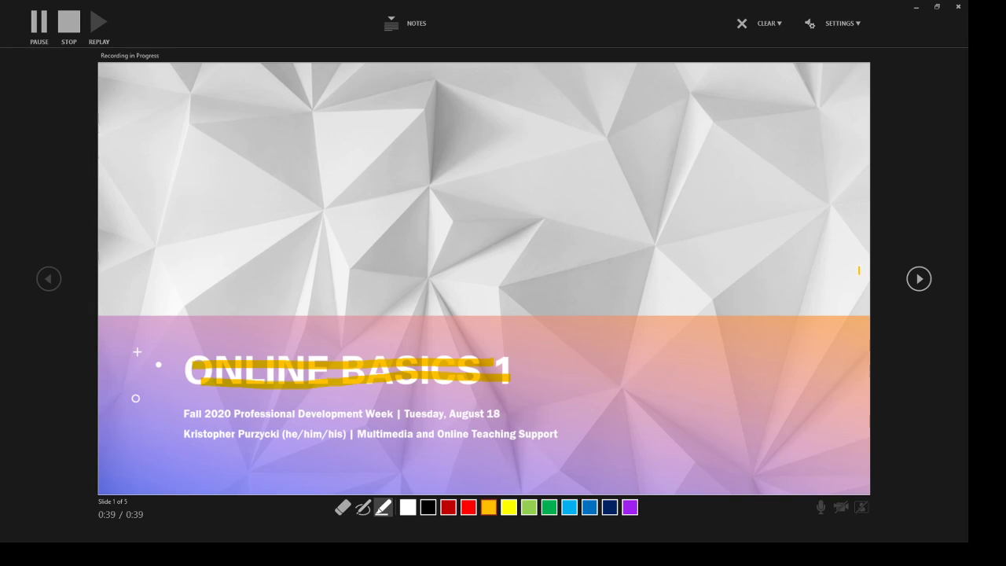
Continue the recording onto slide 2, stop it, and clear the recording on that slide only.
left_click(919, 278)
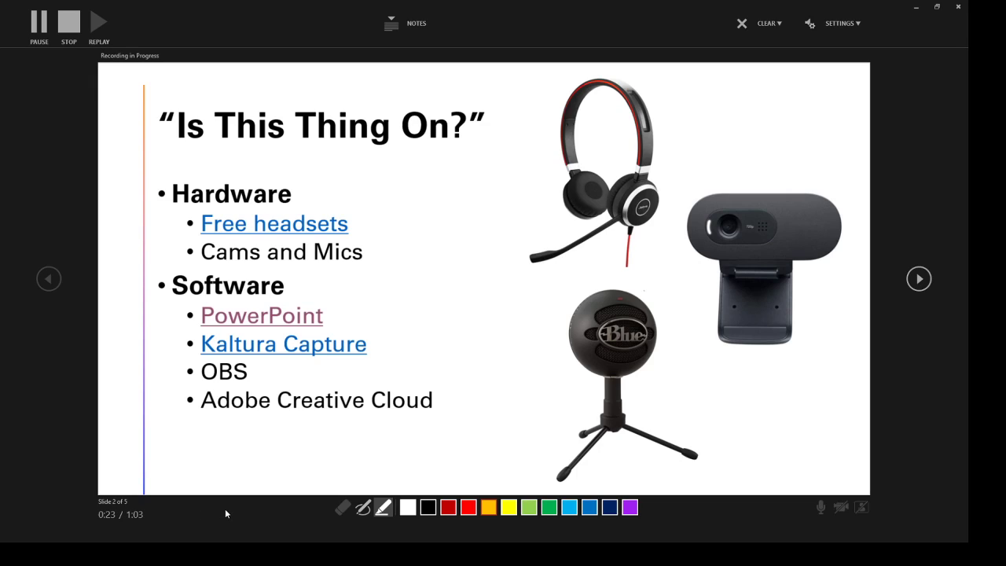
left_click(76, 29)
left_click(780, 26)
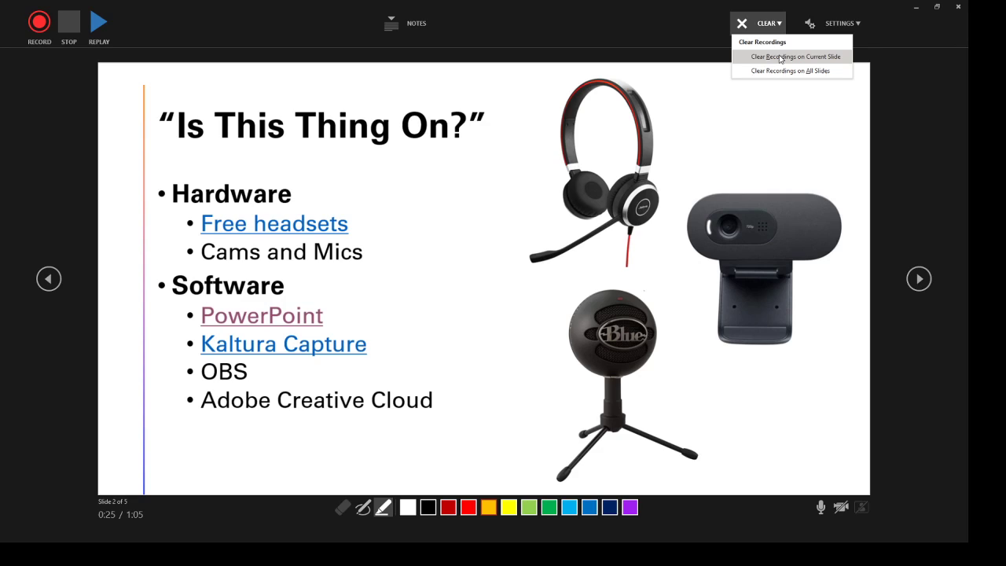
left_click(780, 56)
Record a short new take on slide 2 and close the recording view.
left_click(41, 23)
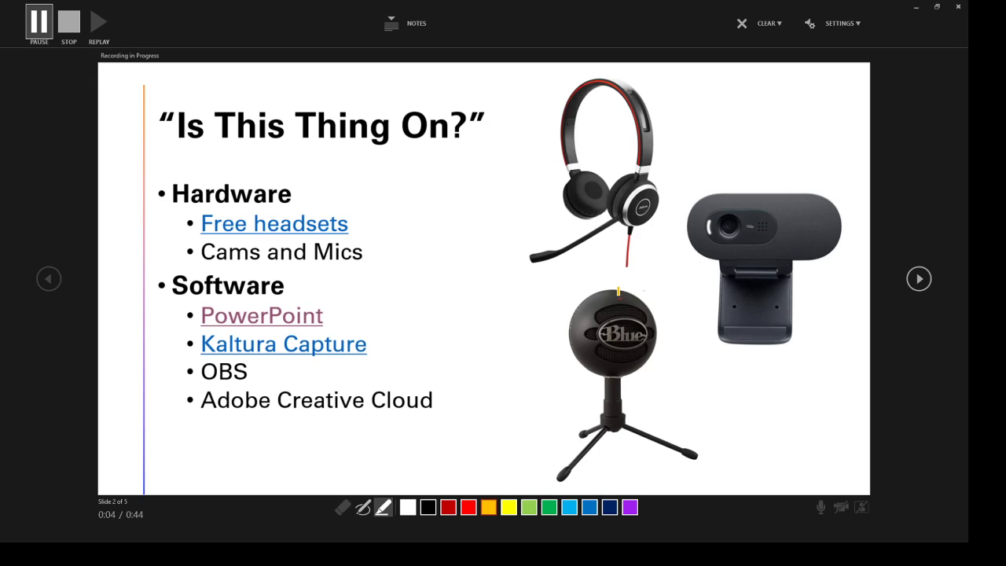
left_click(73, 23)
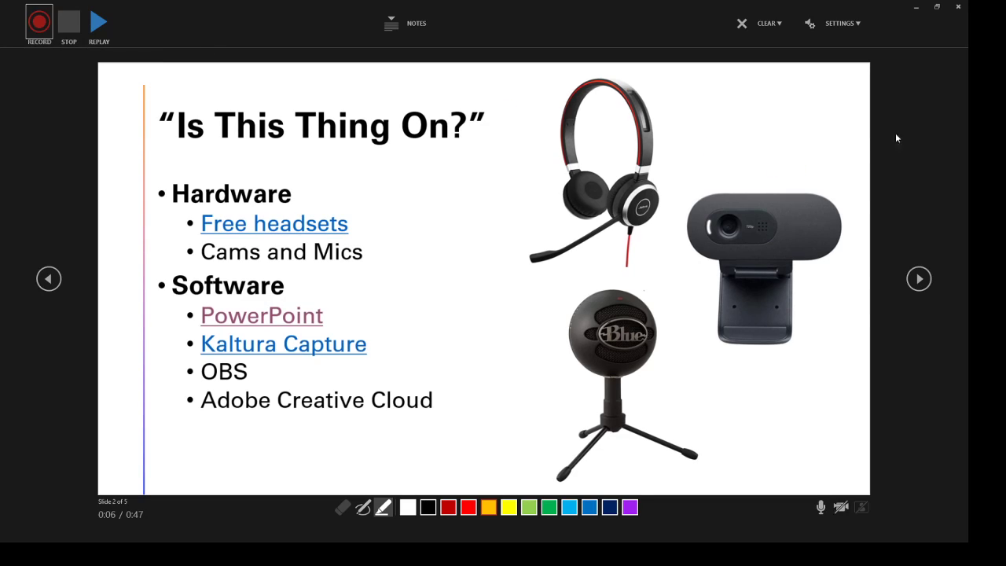
left_click(958, 7)
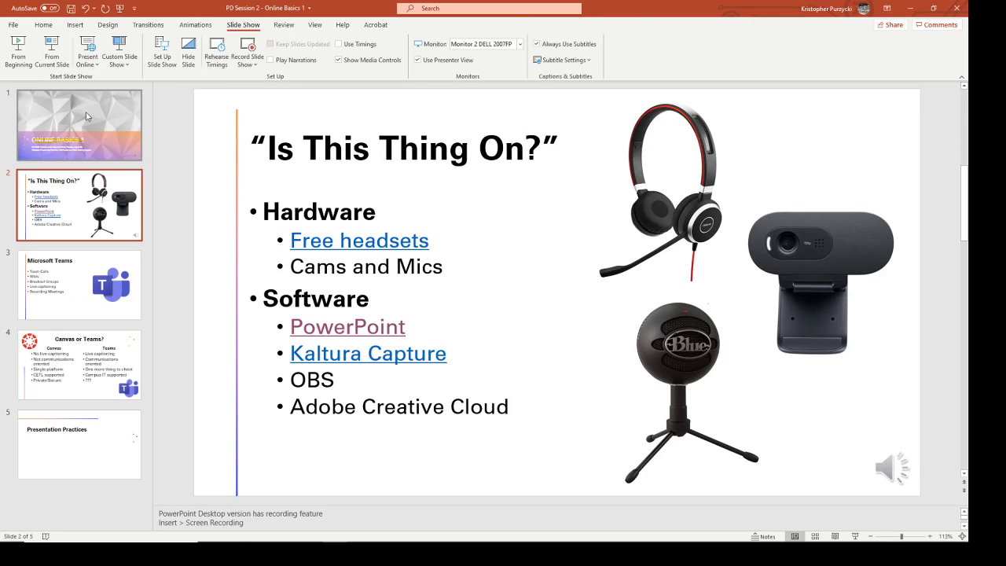
Return to slide 1, play part of its newly recorded narration, and pause it.
left_click(125, 128)
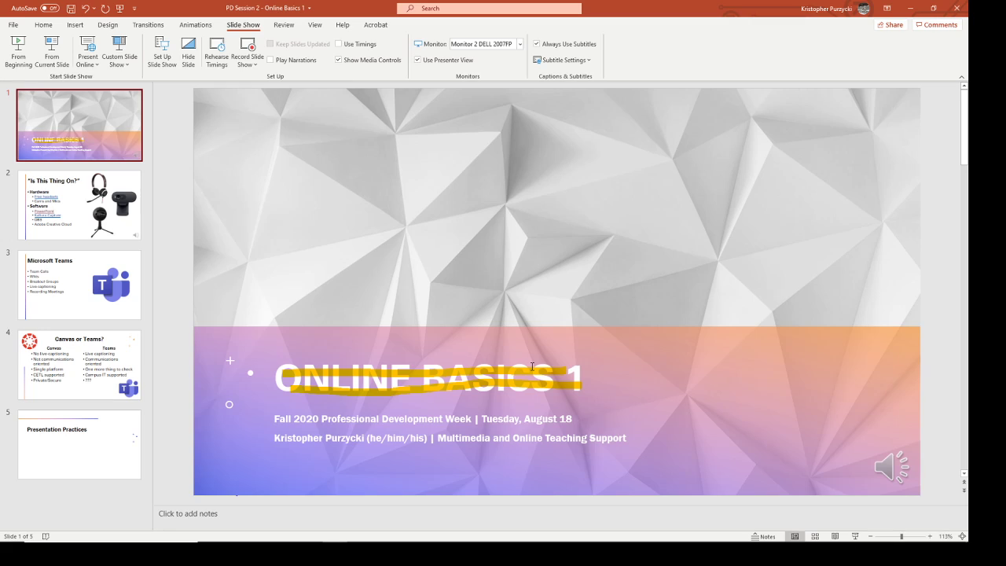
mouse_move(894, 449)
left_click(770, 478)
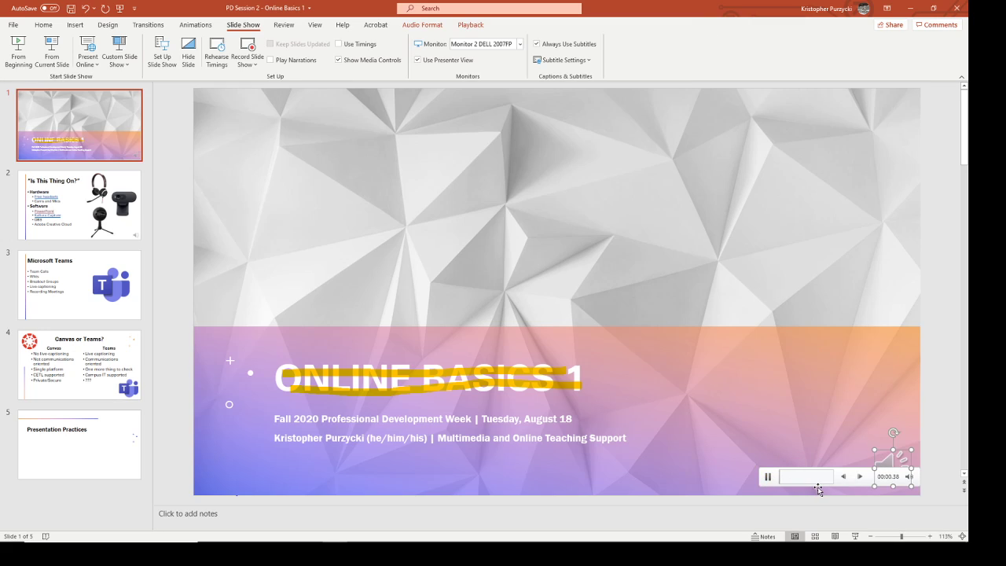
left_click(769, 477)
left_click(935, 402)
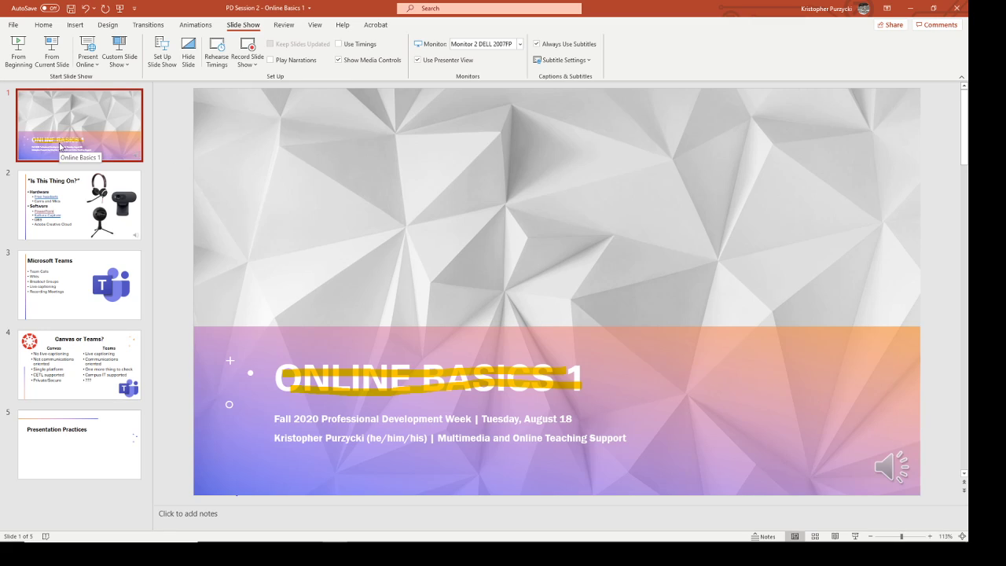
Run the slide show from the beginning to check the live captions in presenter view, and end it.
left_click(20, 43)
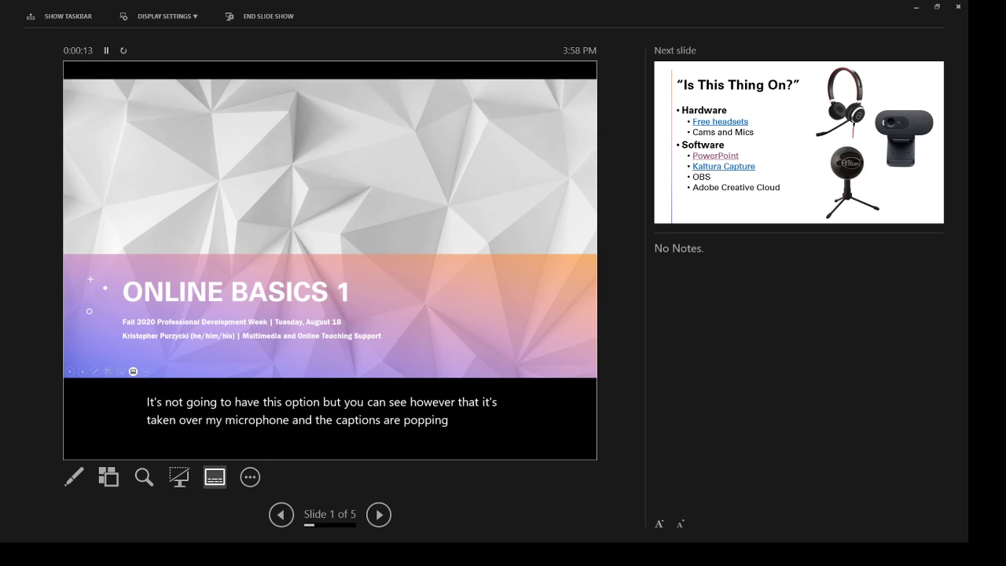
left_click(960, 8)
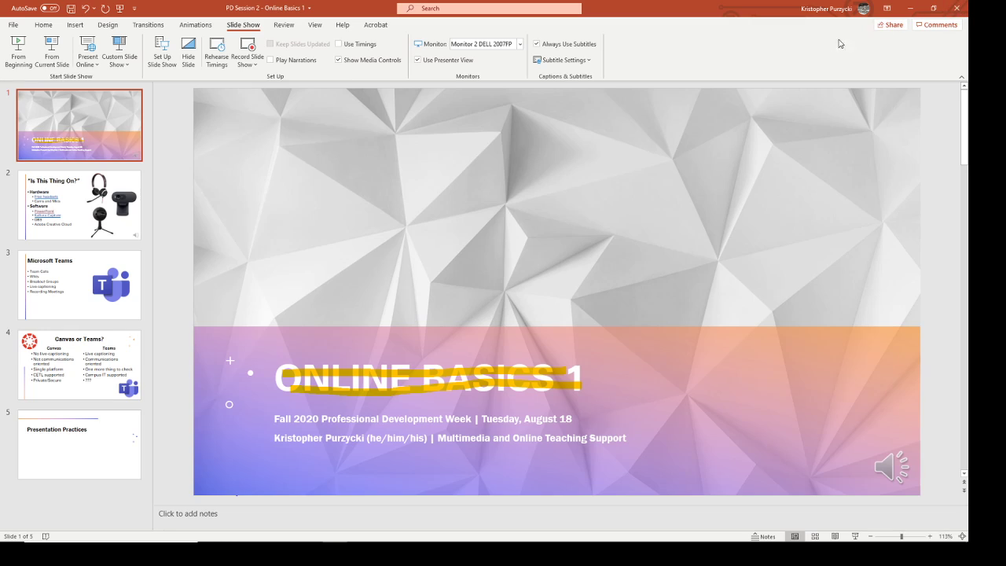